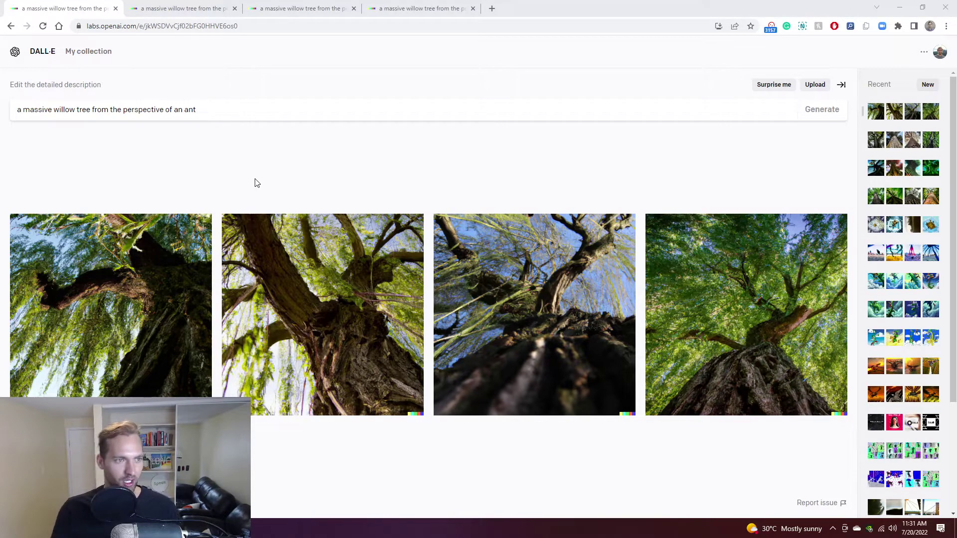
- Review the four ant-perspective willow images and place the cursor in the prompt
{"action": "left_click", "coordinate": [231, 112]}
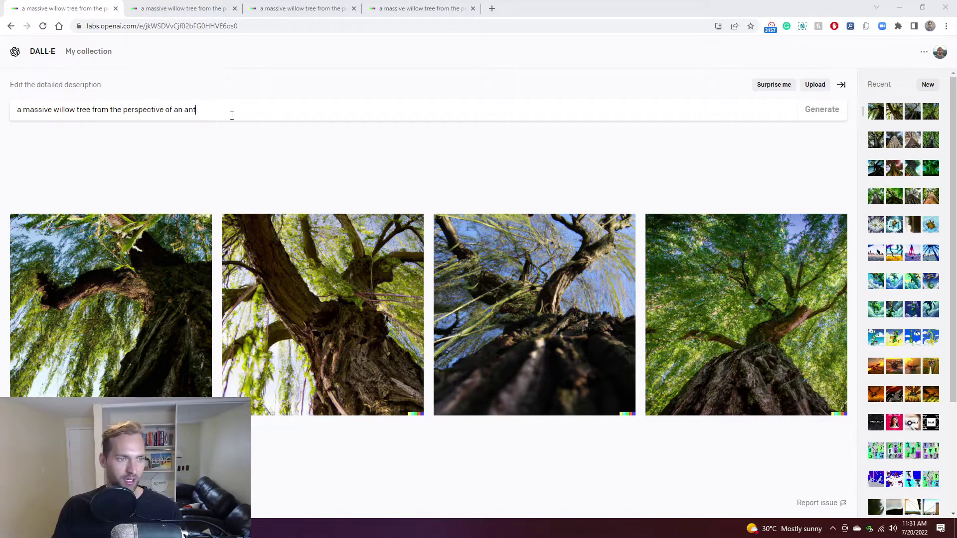
- Duplicate the fourth results tab
{"action": "left_click", "coordinate": [397, 8]}
{"action": "right_click", "coordinate": [397, 8]}
{"action": "left_click", "coordinate": [425, 76]}
- Select the entire bird-perspective prompt on its results tab
{"action": "left_click", "coordinate": [201, 5]}
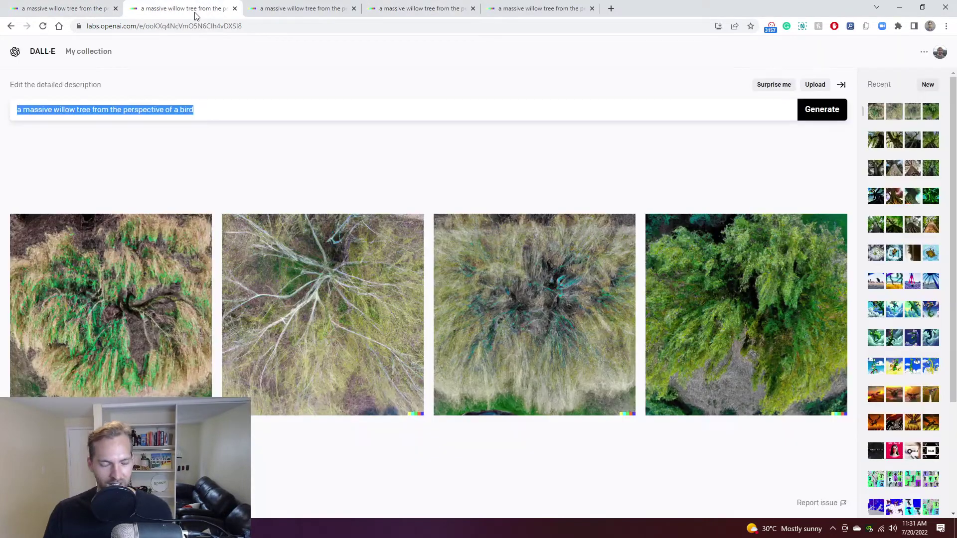
{"action": "left_click", "coordinate": [218, 144]}
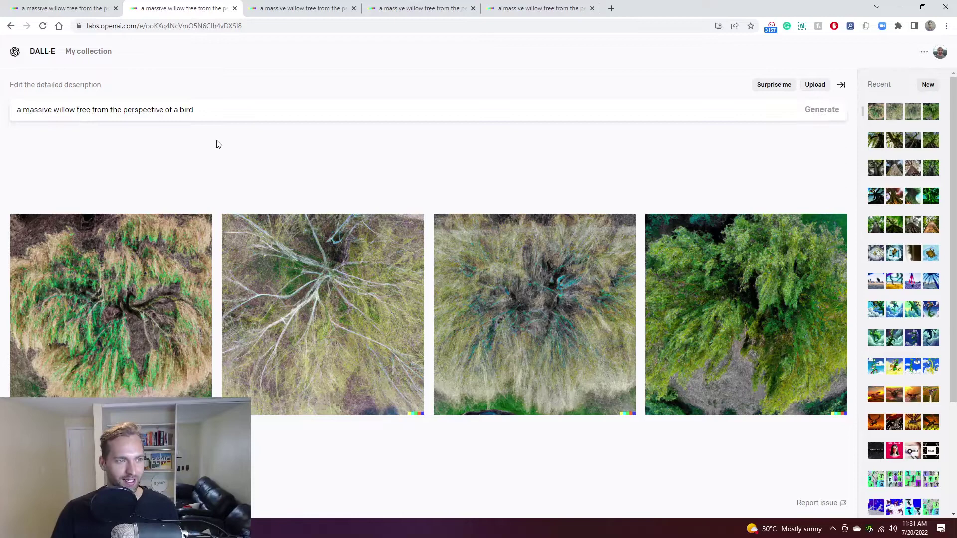
{"action": "left_click", "coordinate": [213, 114]}
{"action": "key", "text": "ctrl+a"}
{"action": "key", "text": "ctrl+c"}
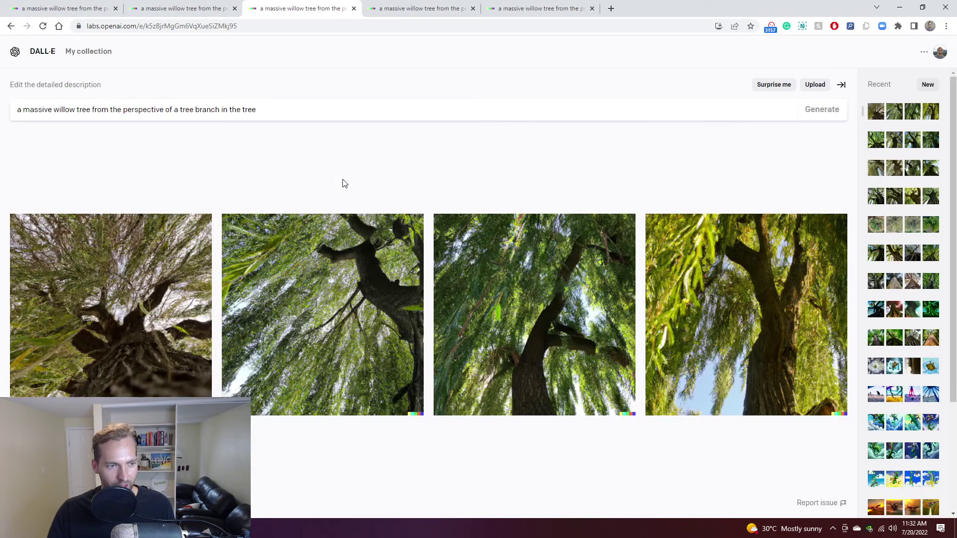
{"action": "left_click", "coordinate": [64, 7]}
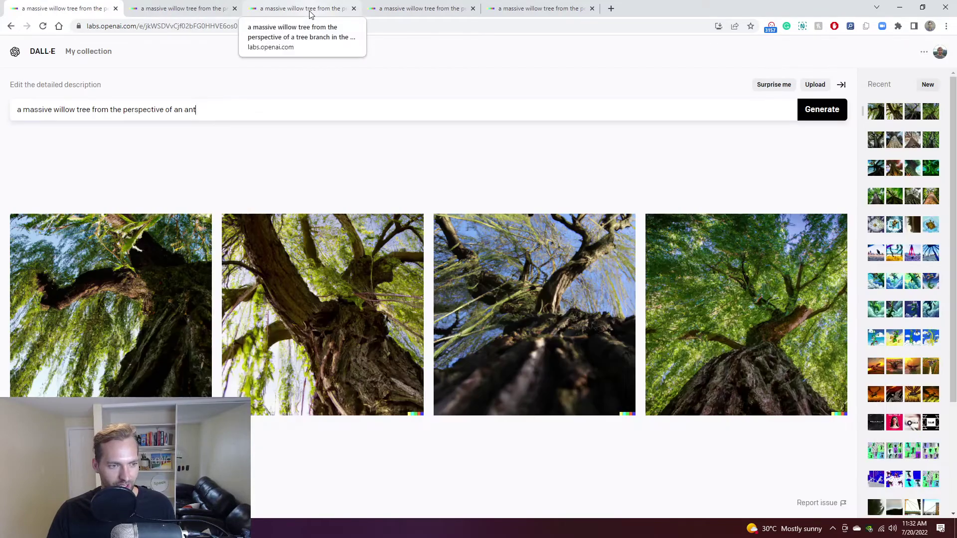
{"action": "left_click", "coordinate": [310, 13]}
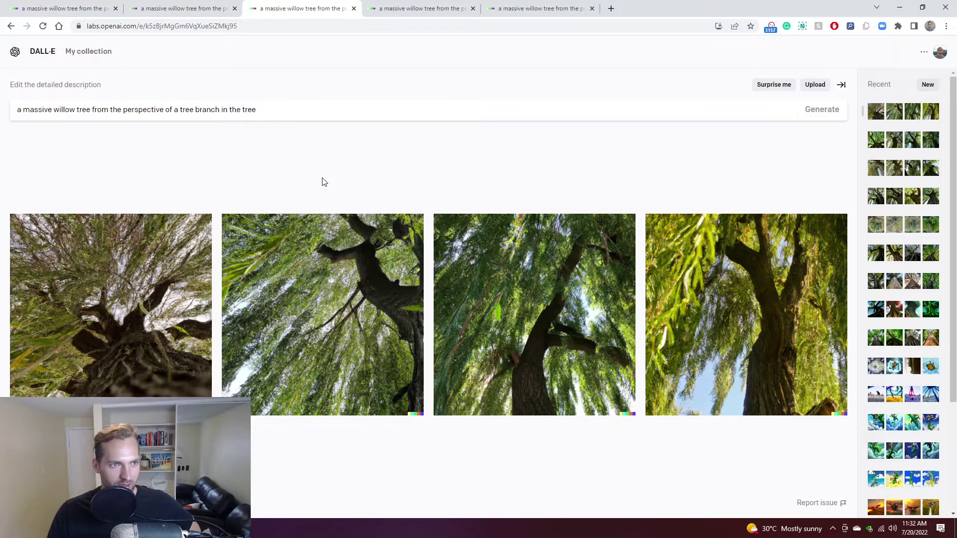
- Duplicate the tree-branch tab and view the 'shark in the ocean' results on the fifth tab
{"action": "right_click", "coordinate": [287, 5]}
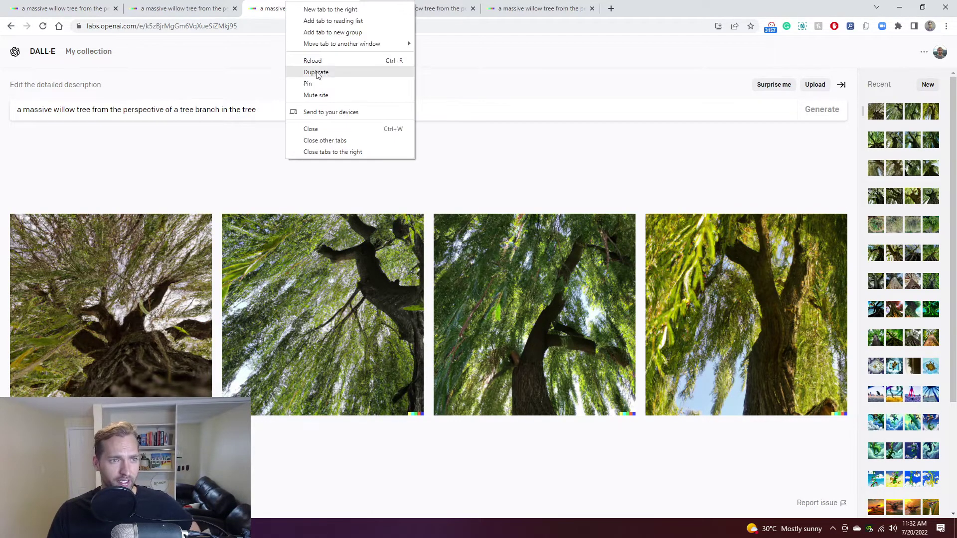
{"action": "left_click", "coordinate": [316, 72]}
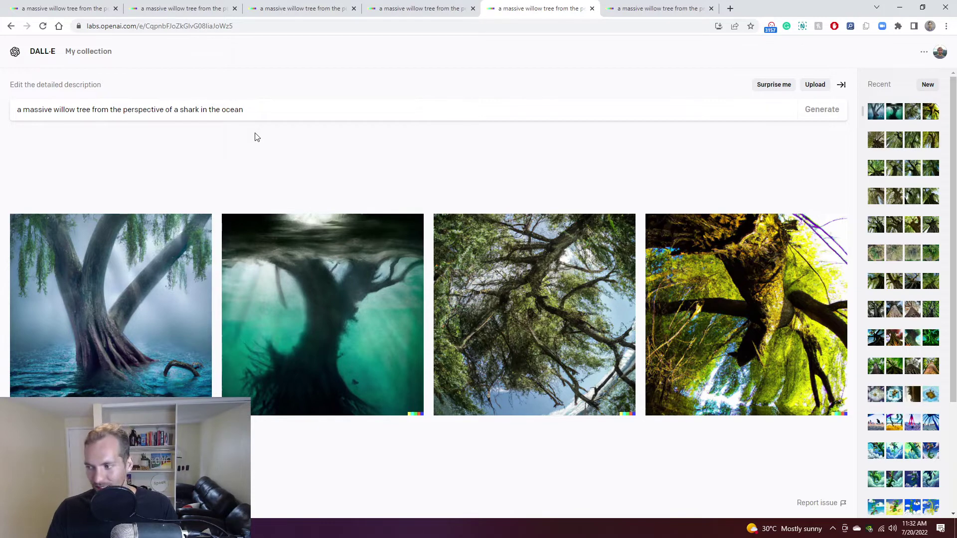
{"action": "left_click", "coordinate": [606, 11]}
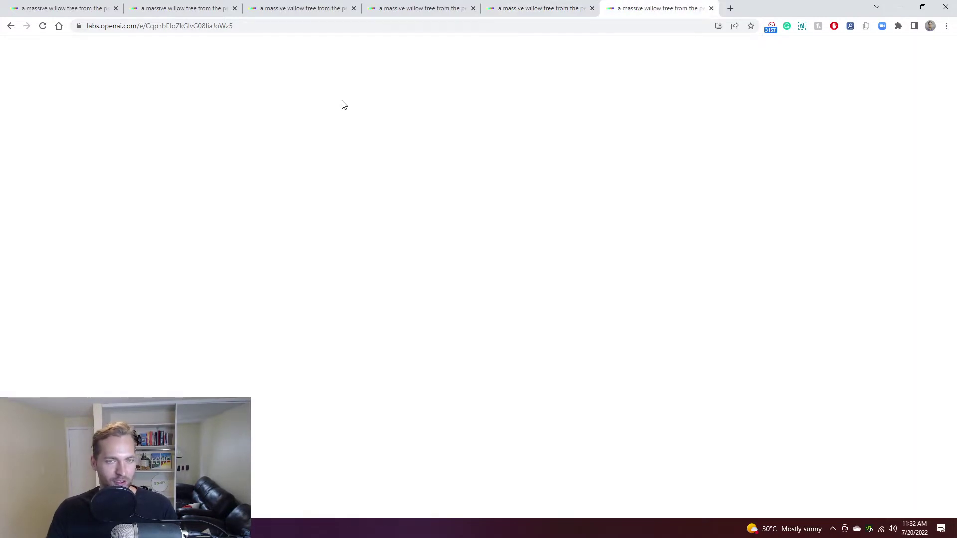
{"action": "left_click", "coordinate": [547, 4]}
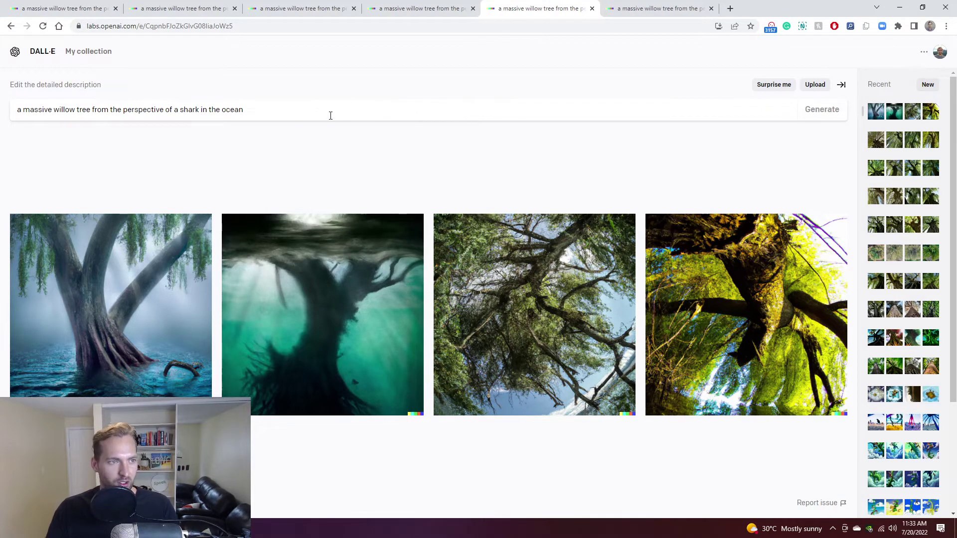
- Shorten the prompt to 'a massive willow tree', generate, and compare with the tree-branch tab
{"action": "left_click", "coordinate": [90, 111]}
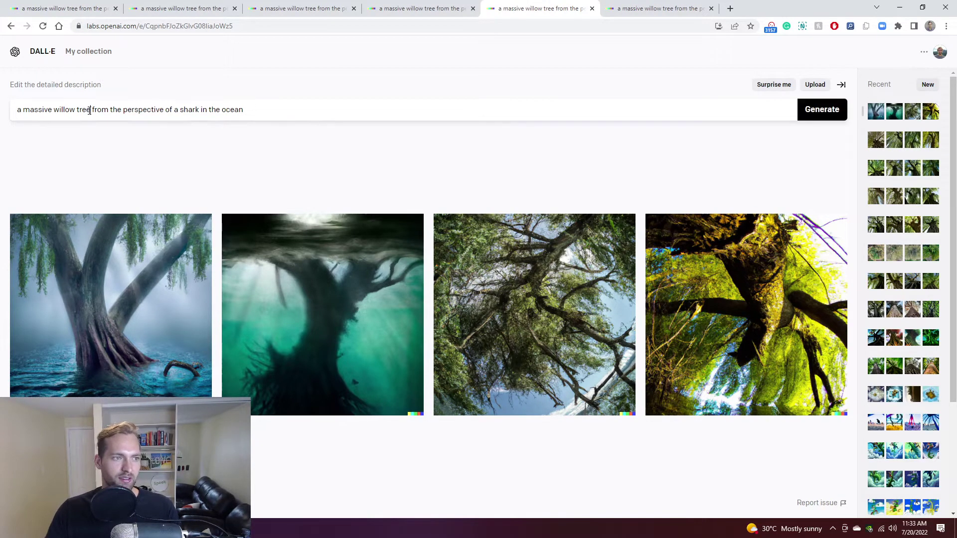
{"action": "left_click_drag", "start_coordinate": [89, 111], "coordinate": [320, 127]}
{"action": "key", "text": "BackSpace"}
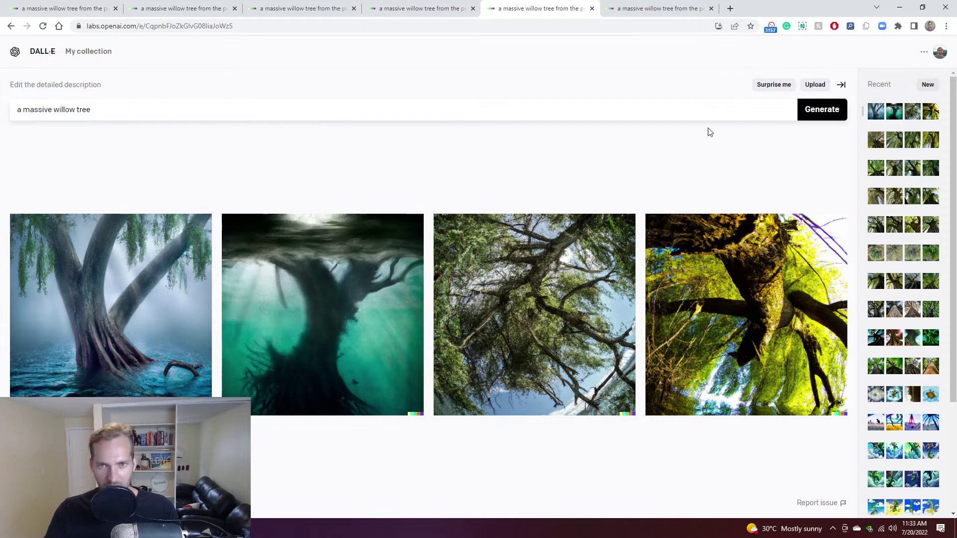
{"action": "left_click", "coordinate": [802, 110]}
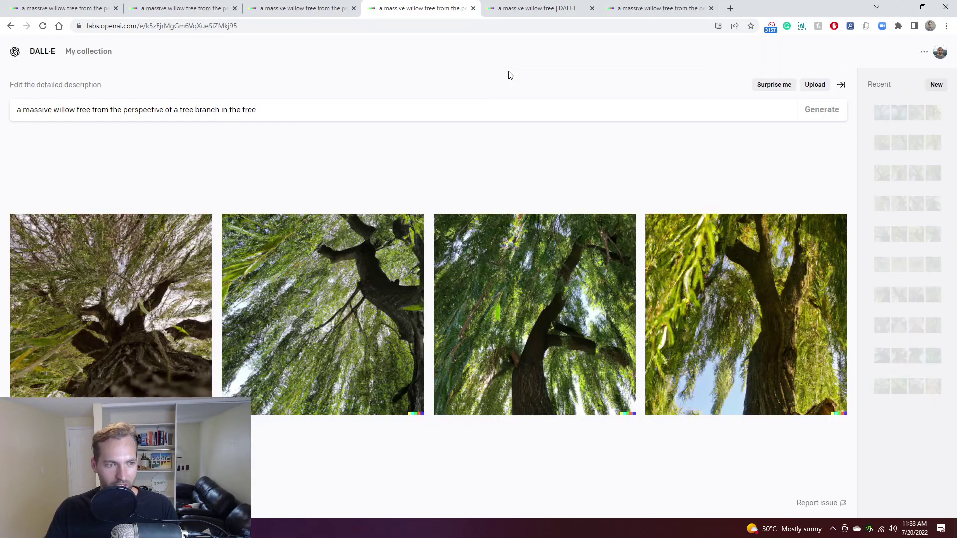
{"action": "left_click", "coordinate": [311, 8]}
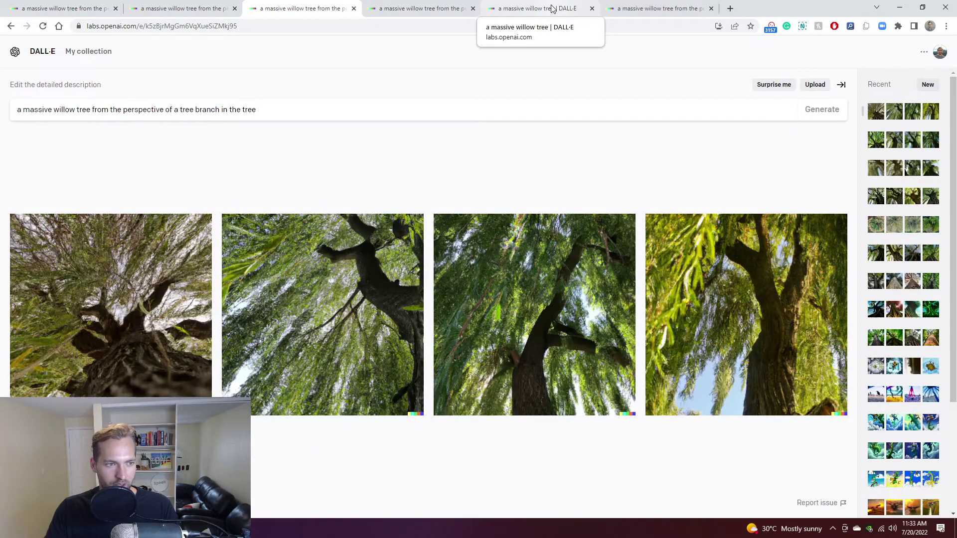
{"action": "left_click", "coordinate": [552, 9]}
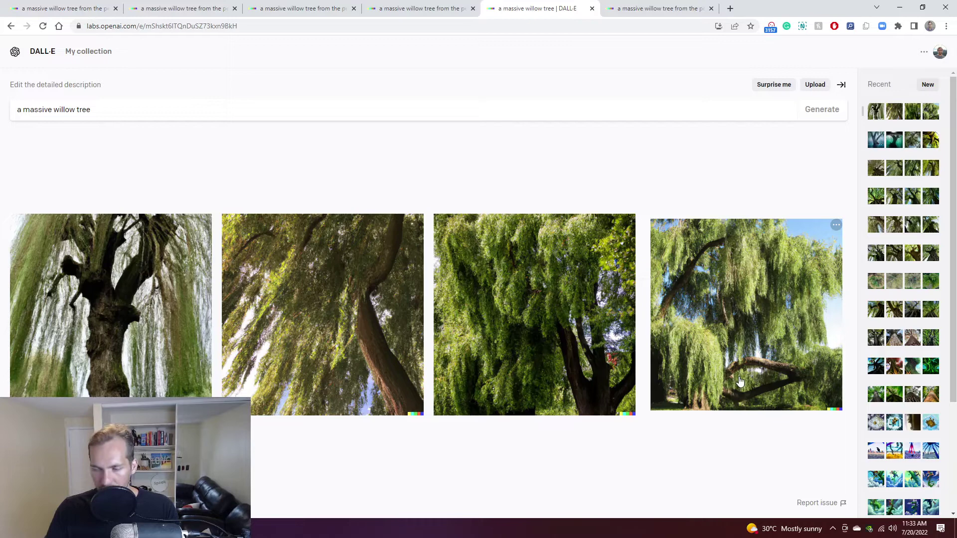
- On the sixth tab, paste the bird prompt, swap 'bird' for 'person climbing the tree', and generate
{"action": "left_click", "coordinate": [631, 9]}
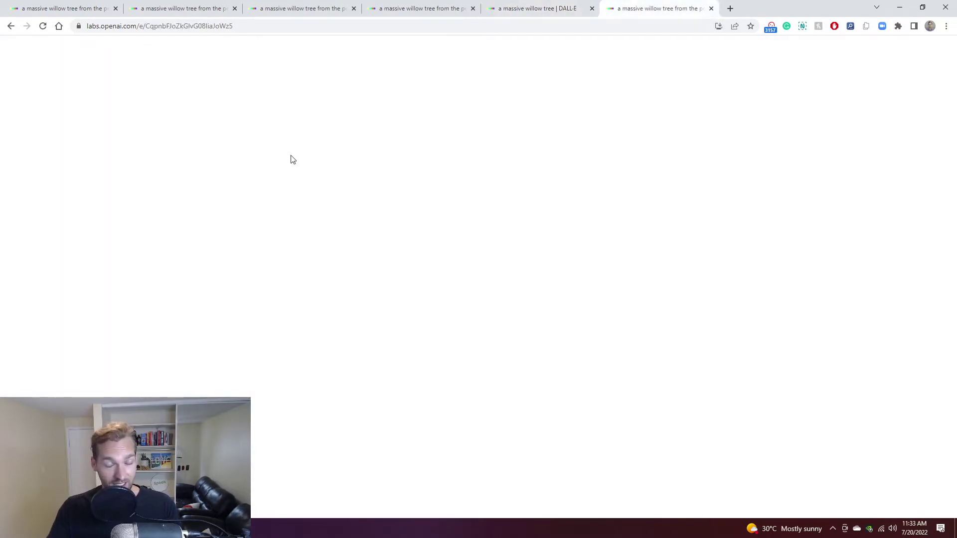
{"action": "key", "text": "ctrl+a"}
{"action": "key", "text": "ctrl+v"}
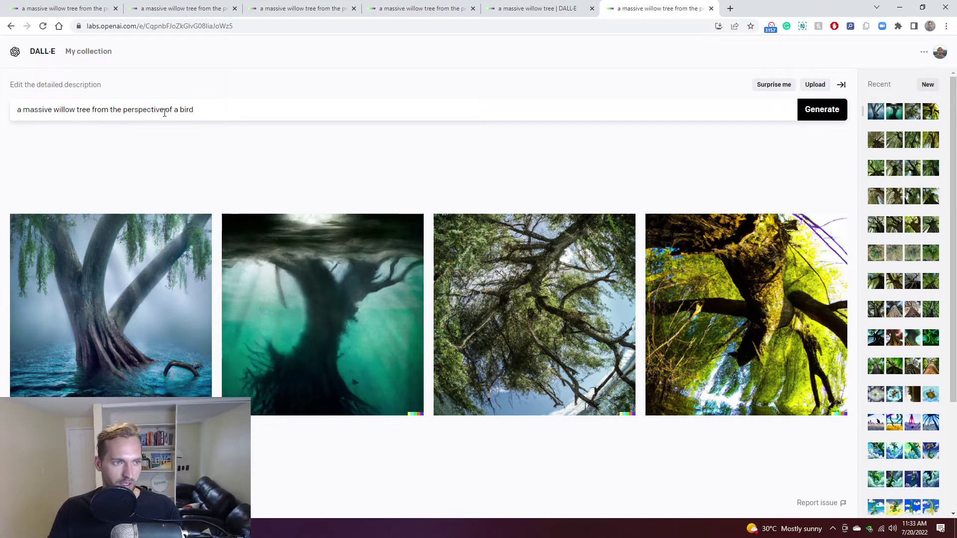
{"action": "double_click", "coordinate": [187, 109]}
{"action": "type", "text": "person"}
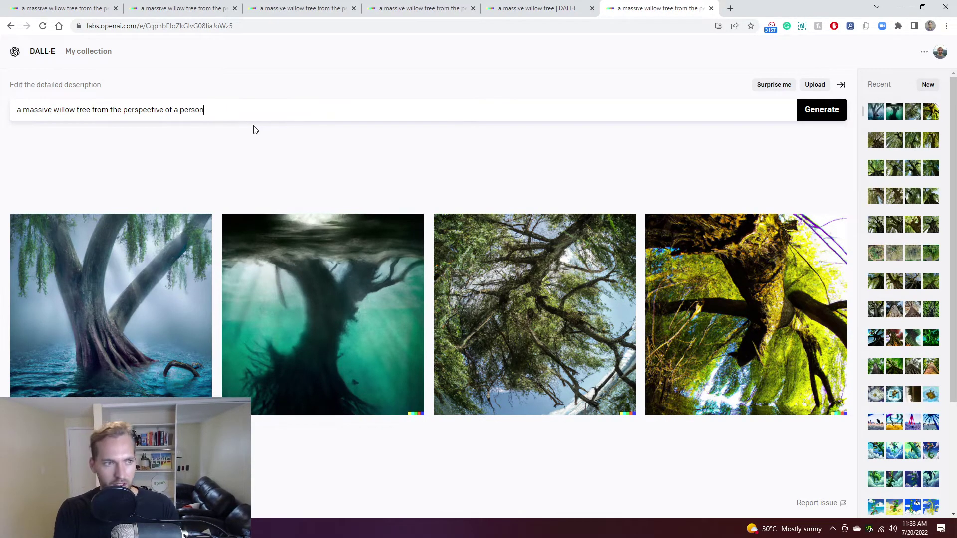
{"action": "type", "text": " climbing the "}
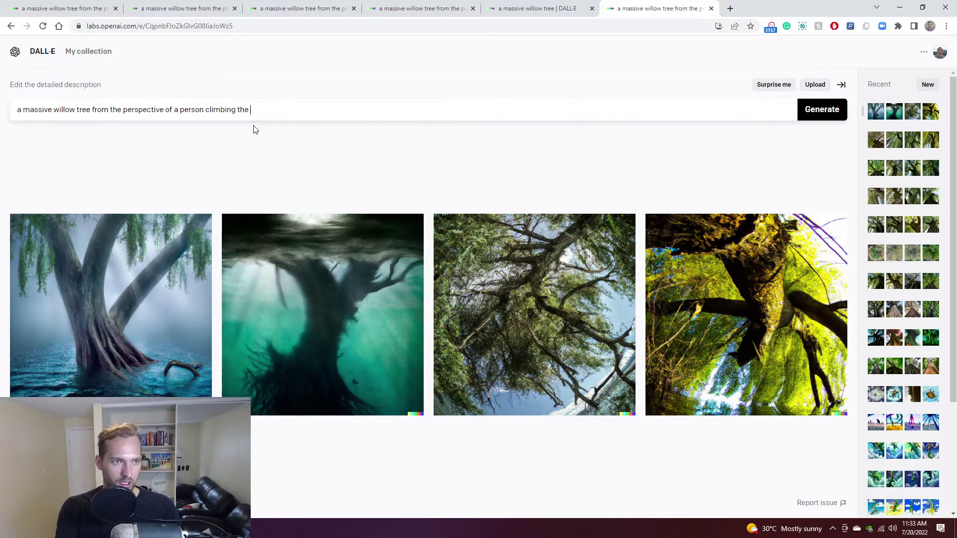
{"action": "type", "text": "tree"}
{"action": "left_click", "coordinate": [820, 120]}
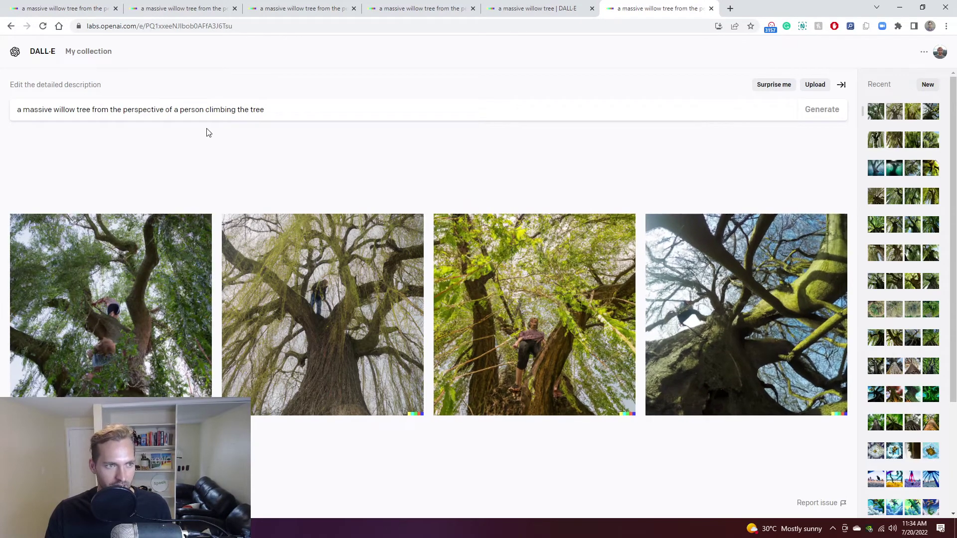
- Switch through the plain willow tree tab to the tree-branch results tab
{"action": "left_click", "coordinate": [511, 12]}
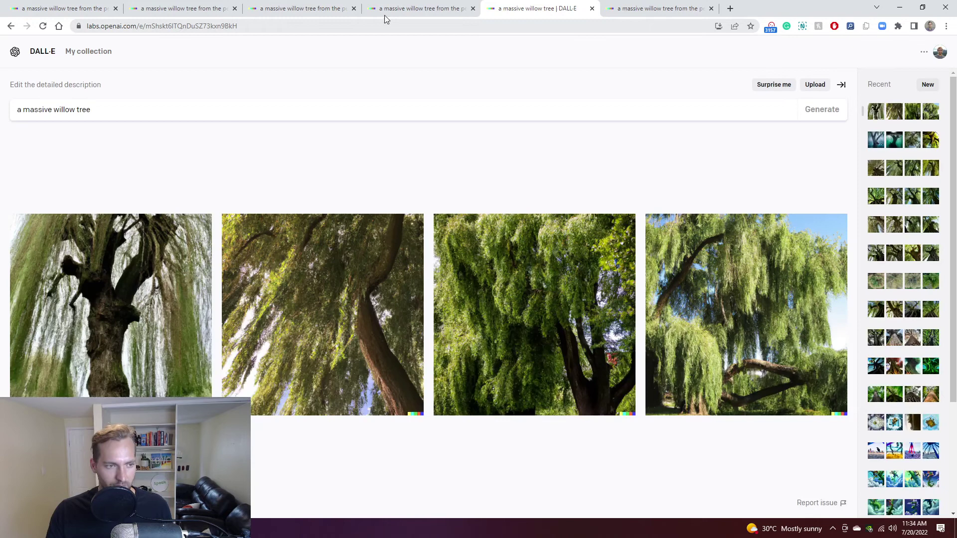
{"action": "left_click", "coordinate": [388, 9]}
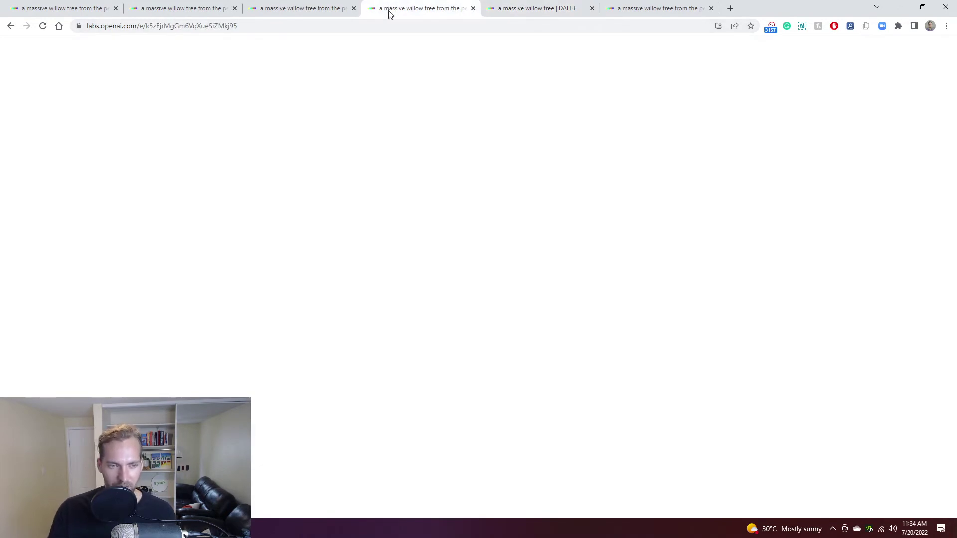